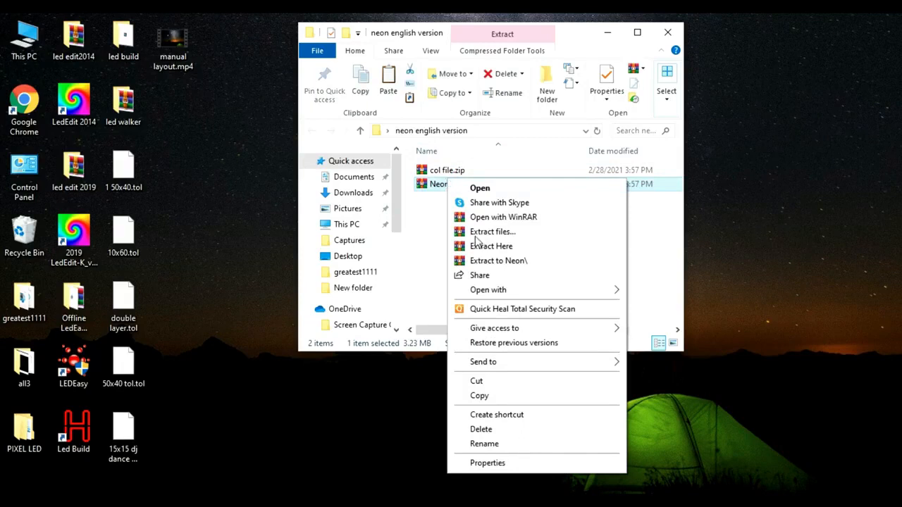
- Extract Neon.zip into the current folder, open the extracted NeonStudio_simplified folder, and close the file window
click(482, 247)
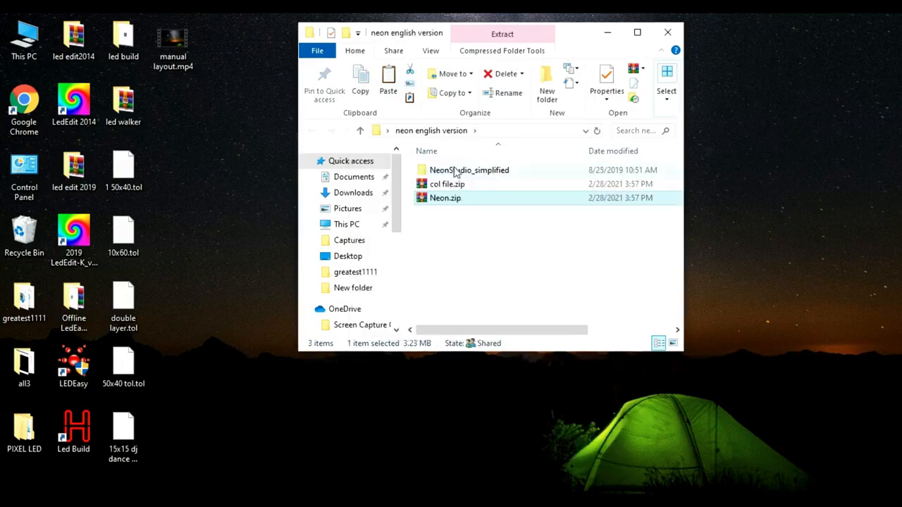
double_click(454, 172)
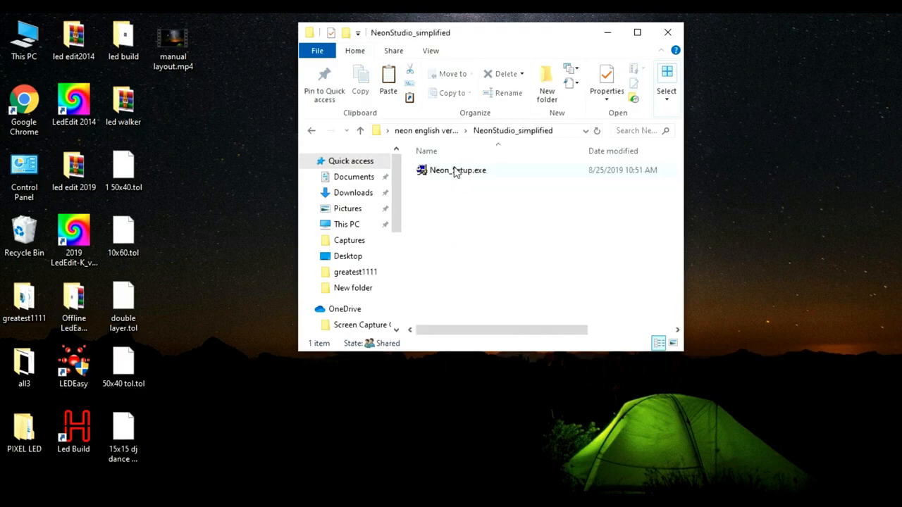
click(667, 32)
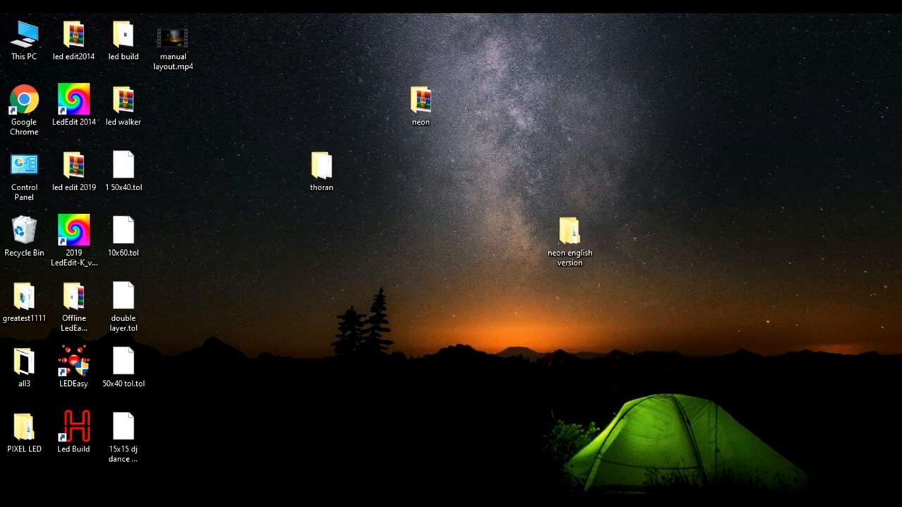
- Try to launch NeonPlay by searching Windows for "neon"
key(super+s)
text(neon)
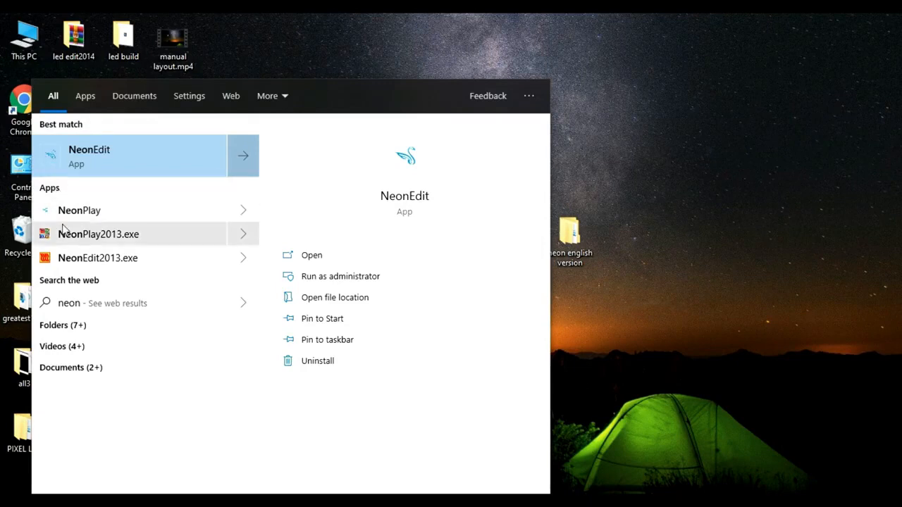
click(109, 213)
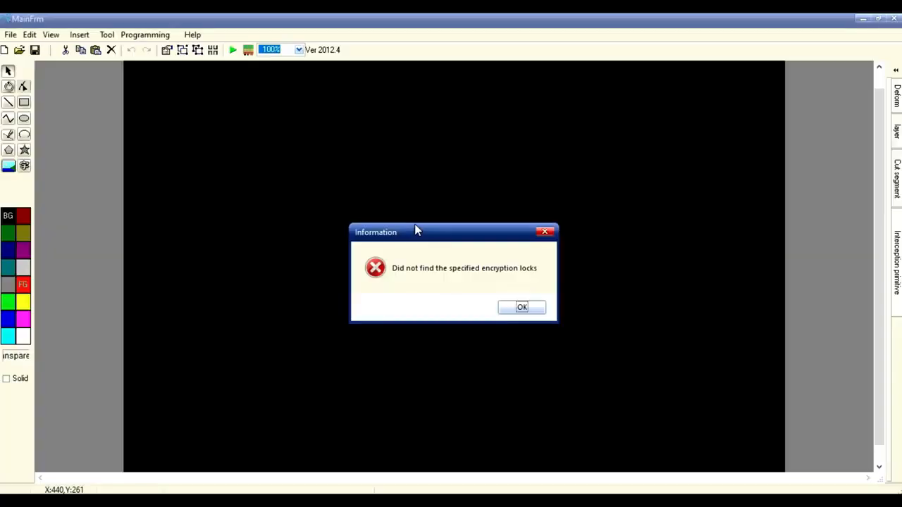
click(549, 233)
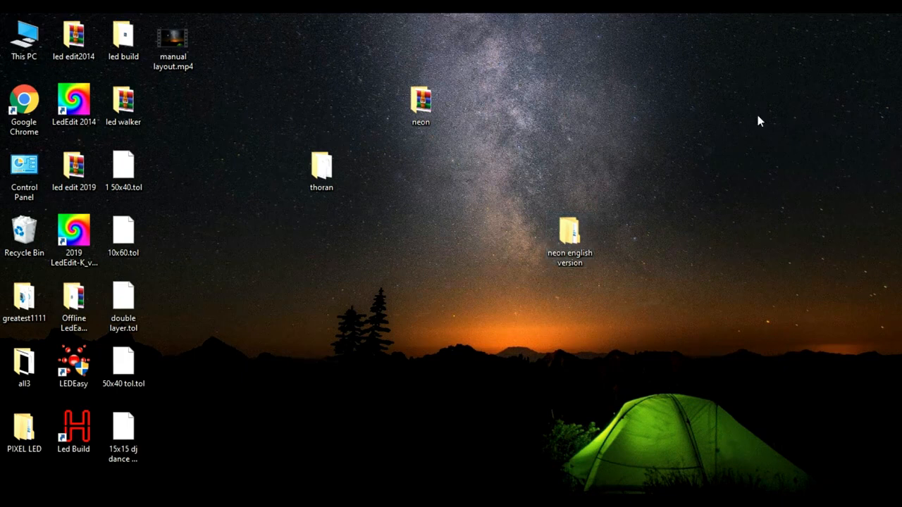
- Launch NeonPlay by searching Windows for "neon", and open its grid program
key(super)
text(neon)
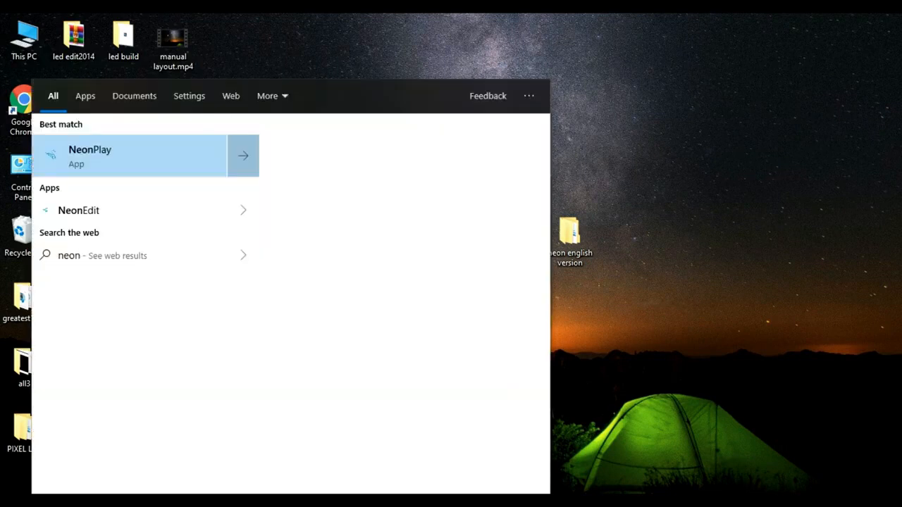
click(113, 157)
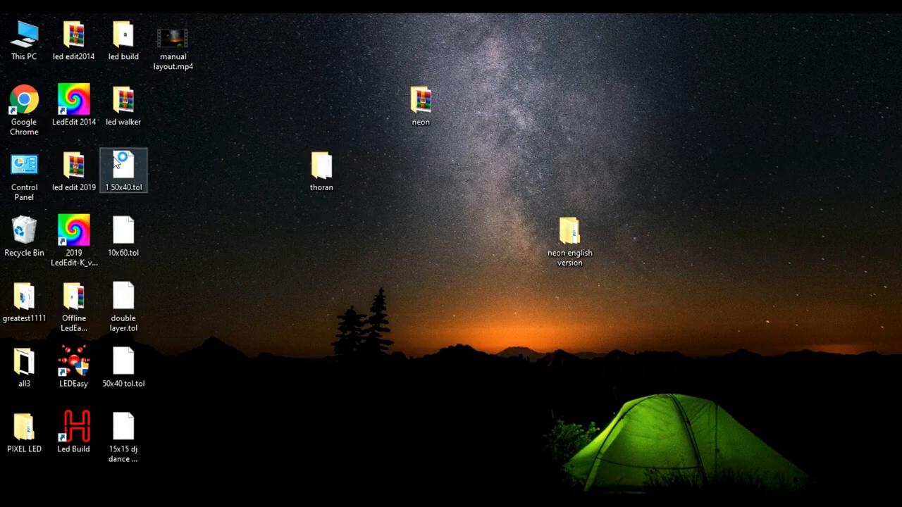
double_click(116, 161)
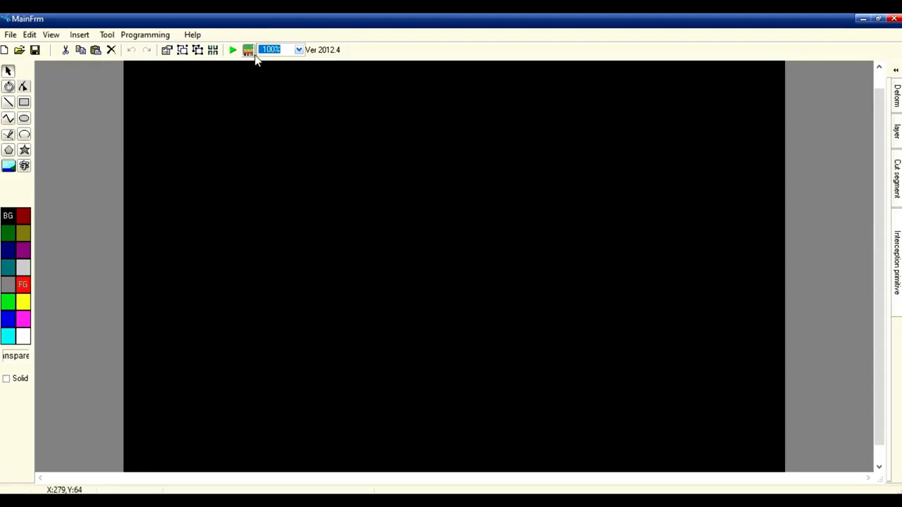
click(249, 51)
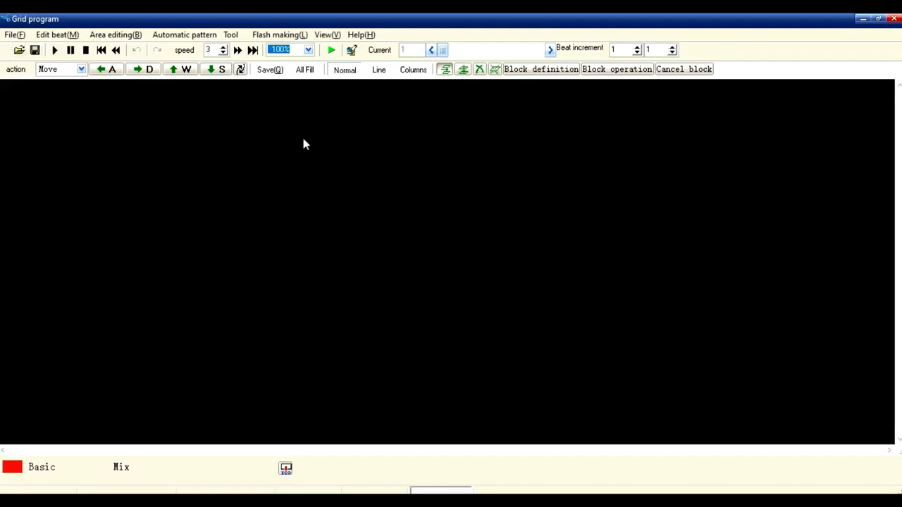
- Create a new grid with 50 rows and 40 columns
click(432, 233)
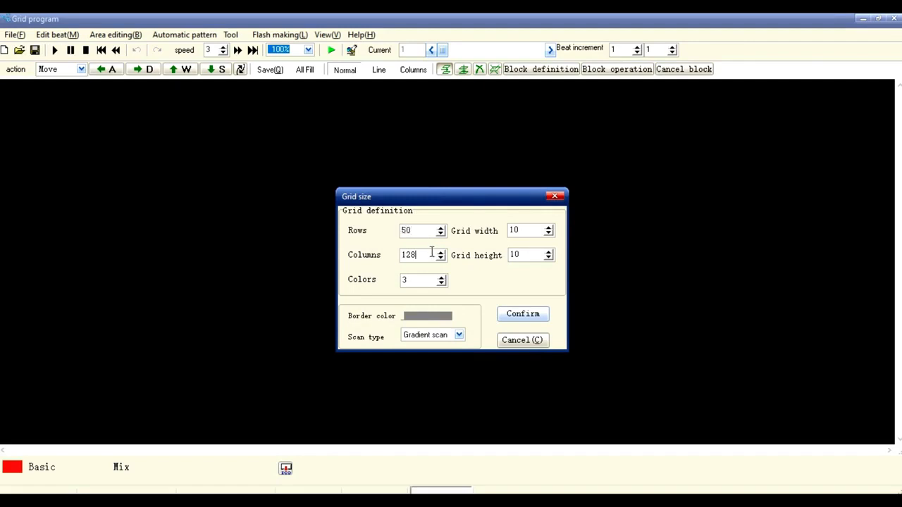
text(40)
click(523, 315)
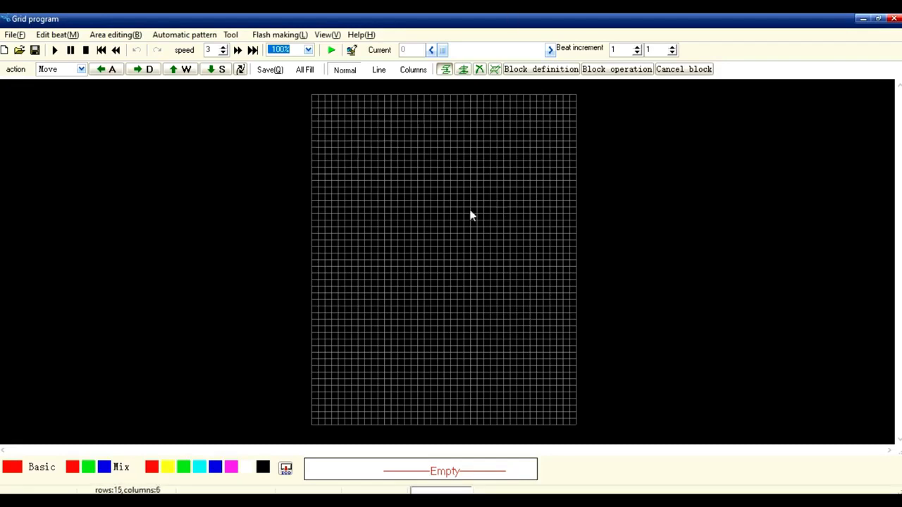
- Build a palette sequence of full-intensity red, yellow, green and cyan from the solid colours
click(462, 468)
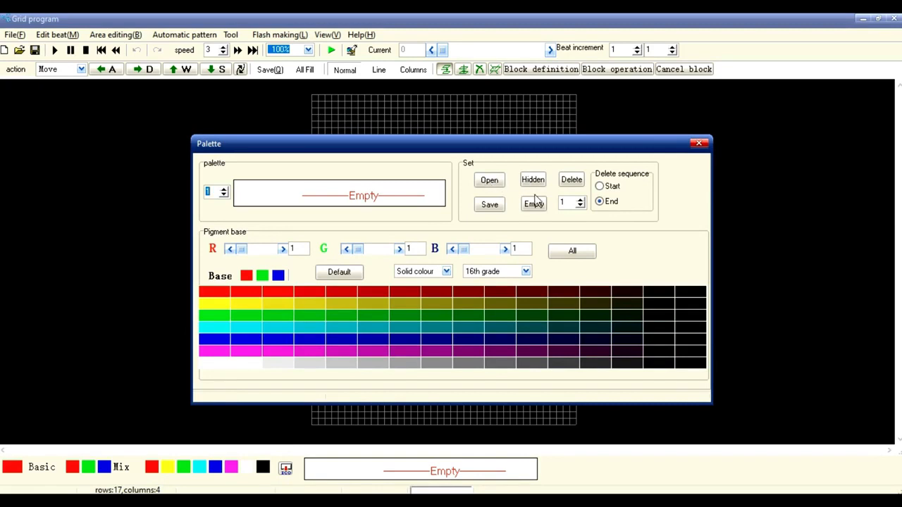
click(218, 298)
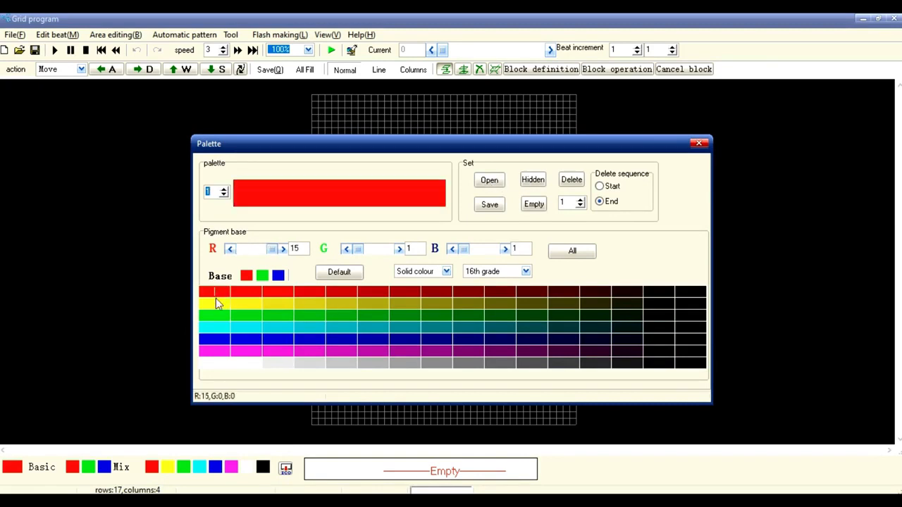
click(215, 305)
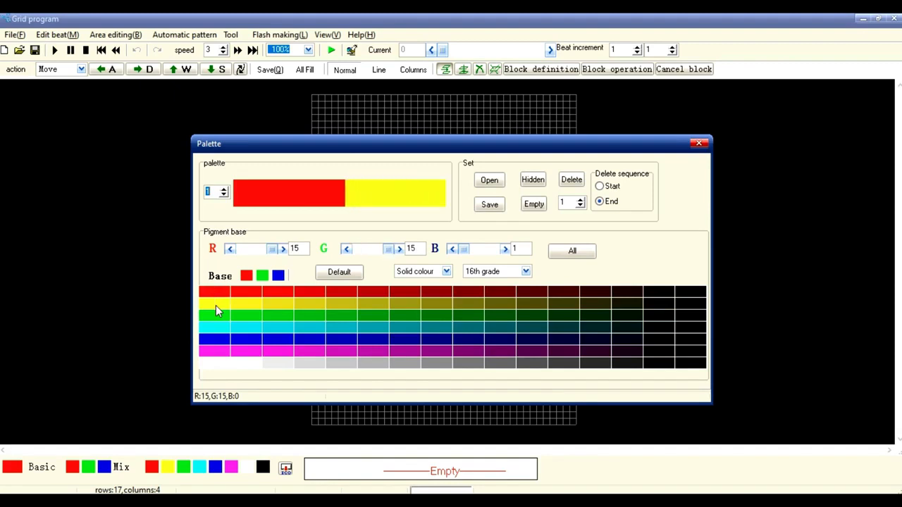
click(215, 314)
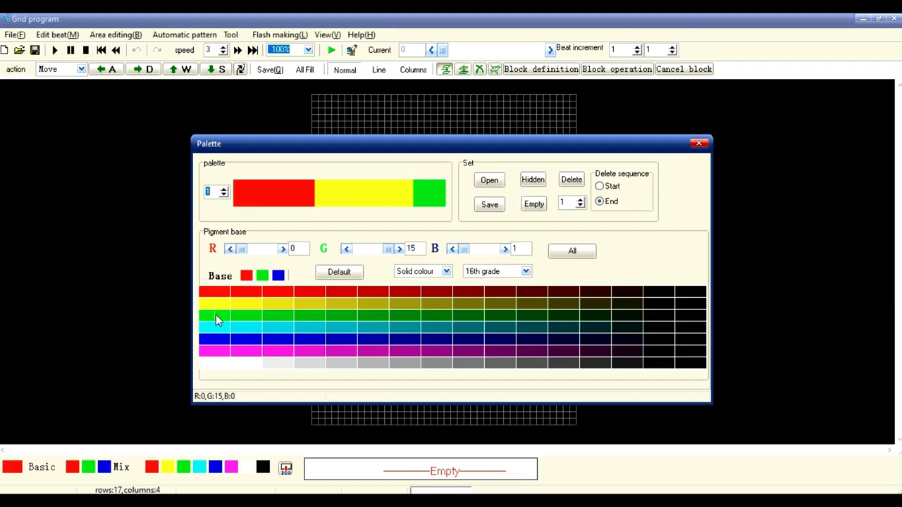
click(215, 331)
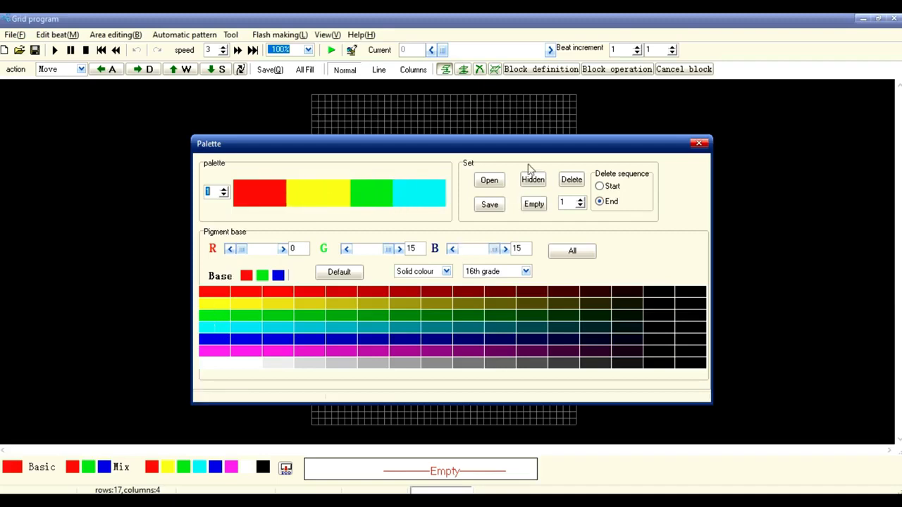
- Switch the pigment base to Mixed colour, return it to Solid colour, and hide the palette window
click(446, 272)
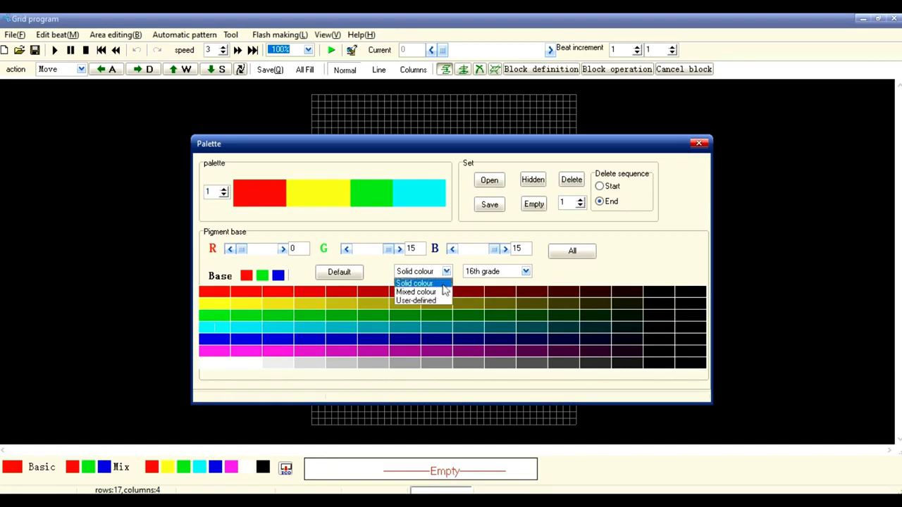
click(430, 292)
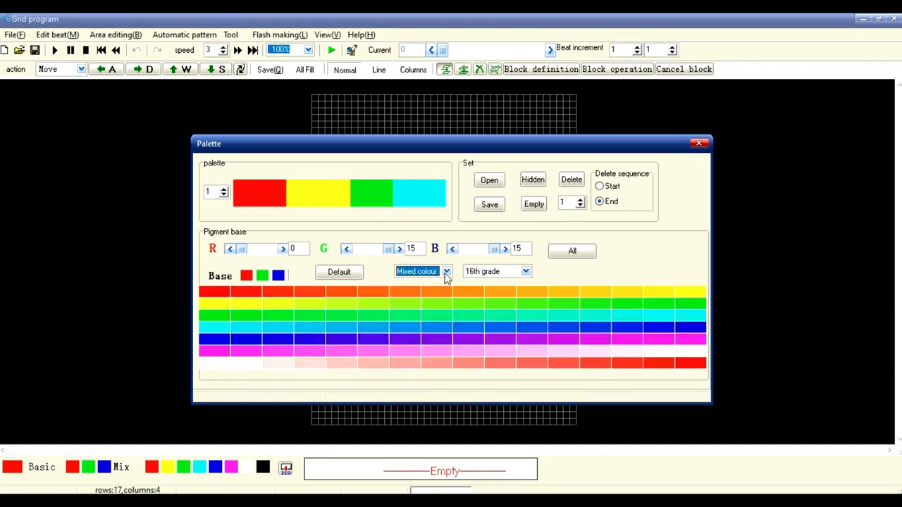
click(446, 273)
click(435, 284)
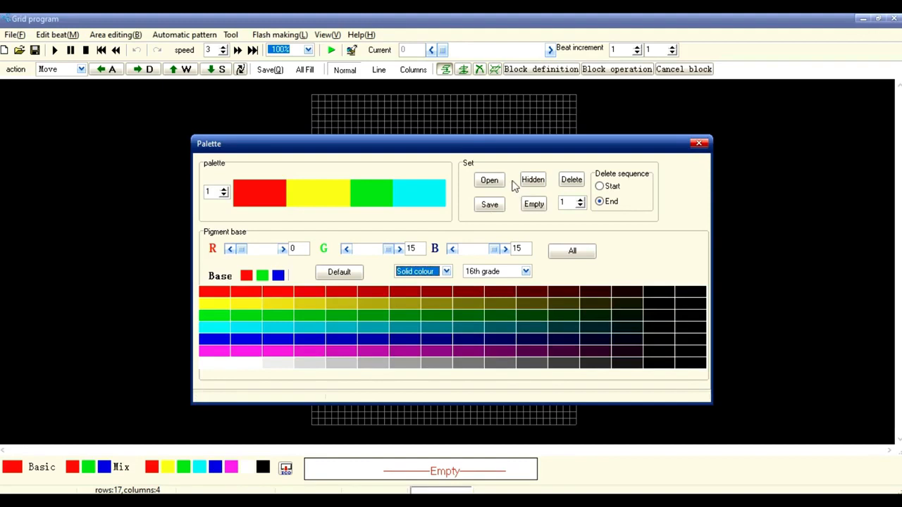
click(545, 181)
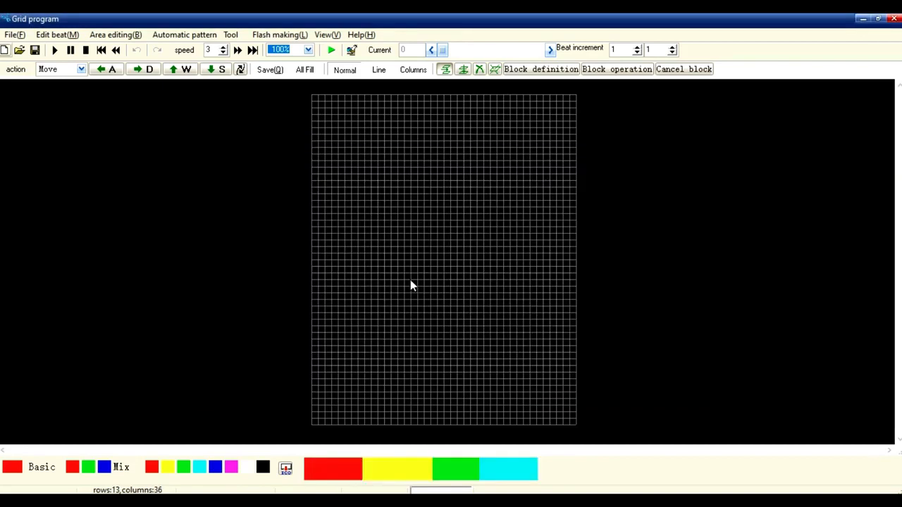
- Move the palette's colour stripes down across the grid and define a block covering the entire grid
click(285, 471)
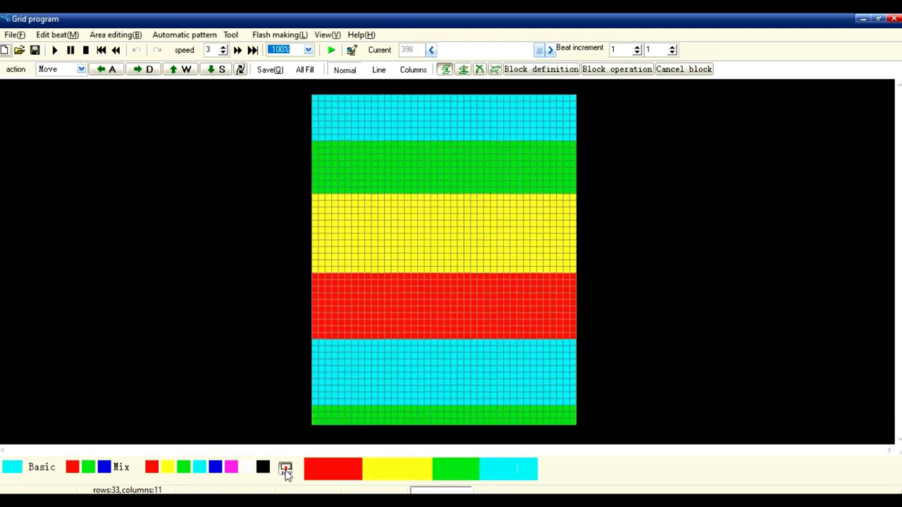
click(554, 68)
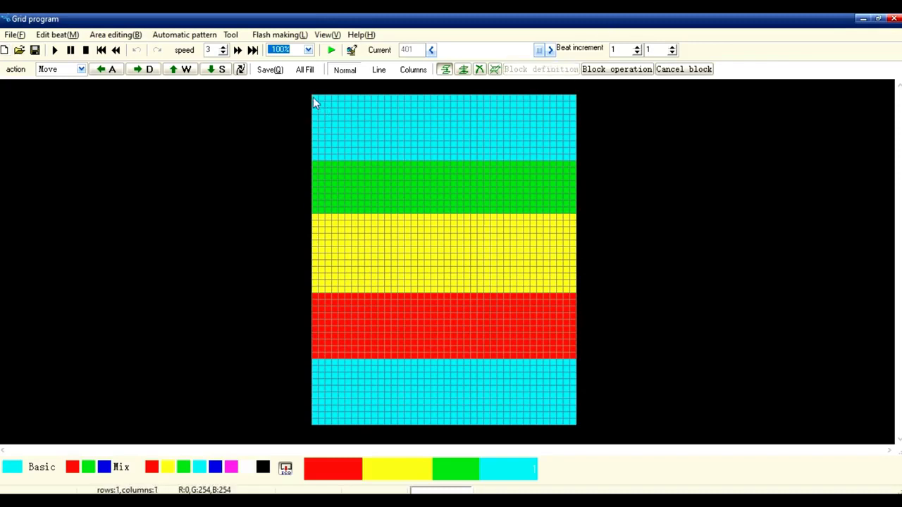
drag(584, 394, 572, 423)
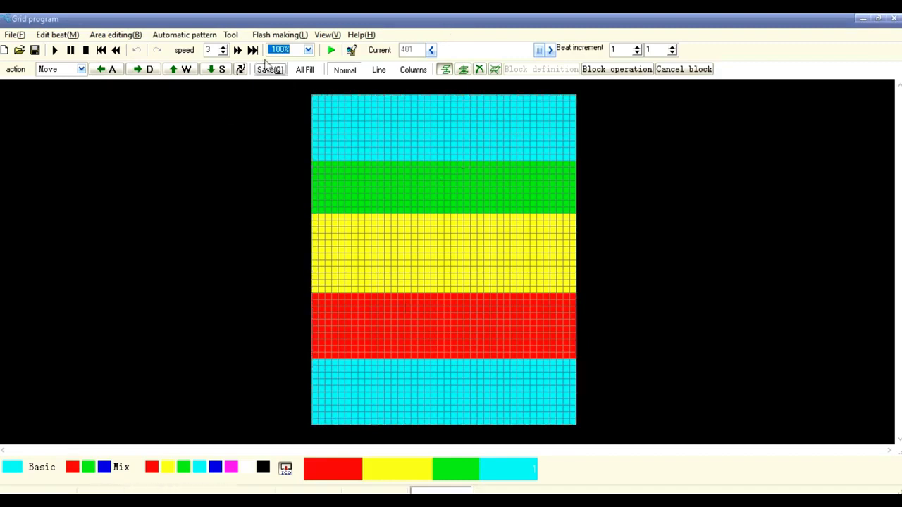
- Apply the Circle deform to the block from beat 1 to the last beat, 401
click(233, 35)
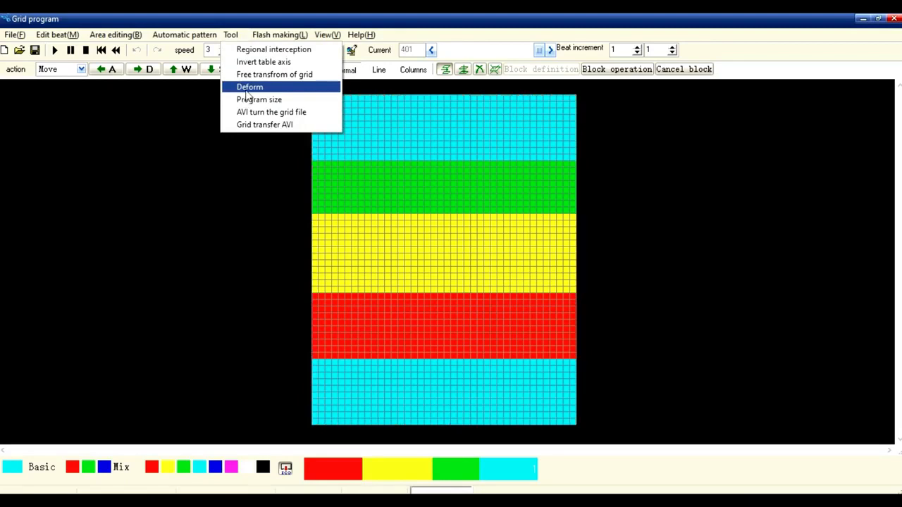
click(246, 87)
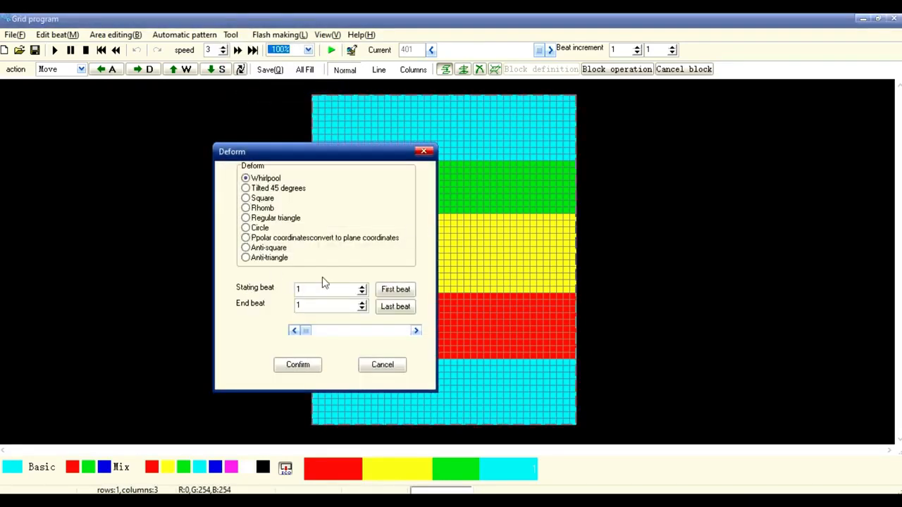
click(245, 228)
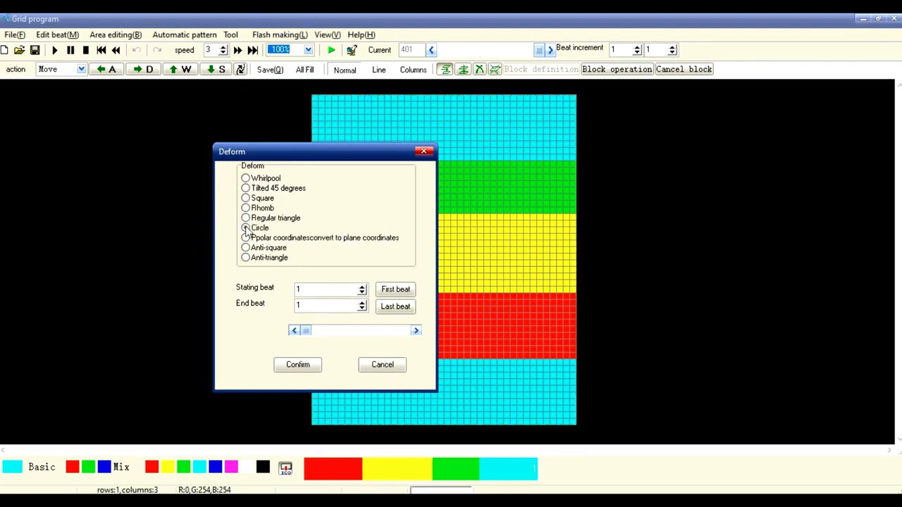
click(387, 307)
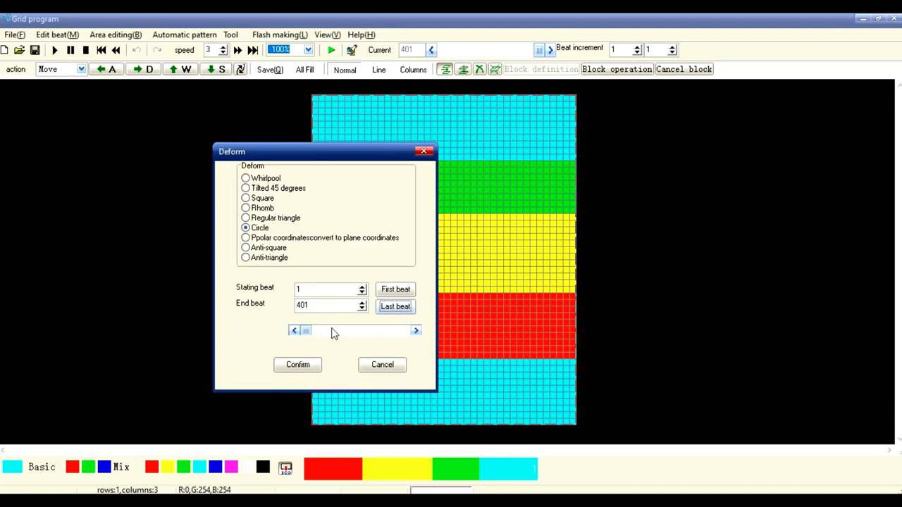
click(296, 369)
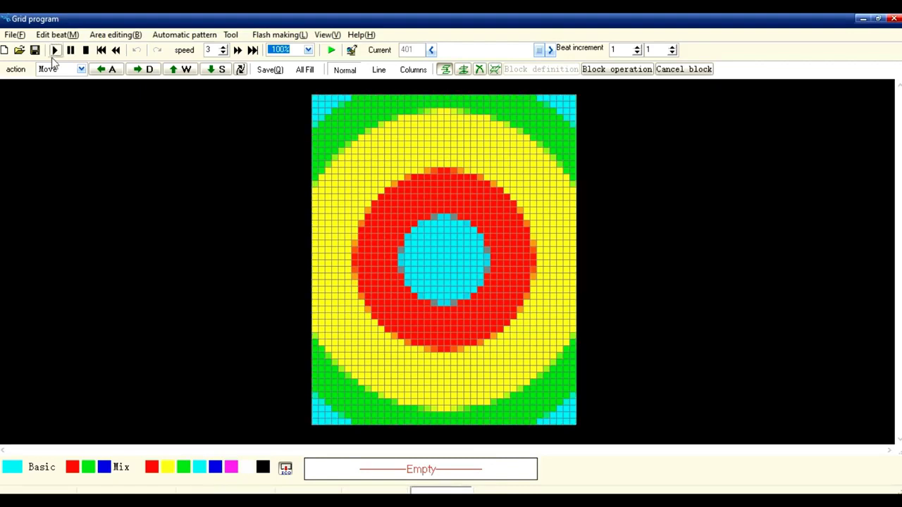
- Play and pause the circular pattern animation, and look over the available movement actions
click(55, 51)
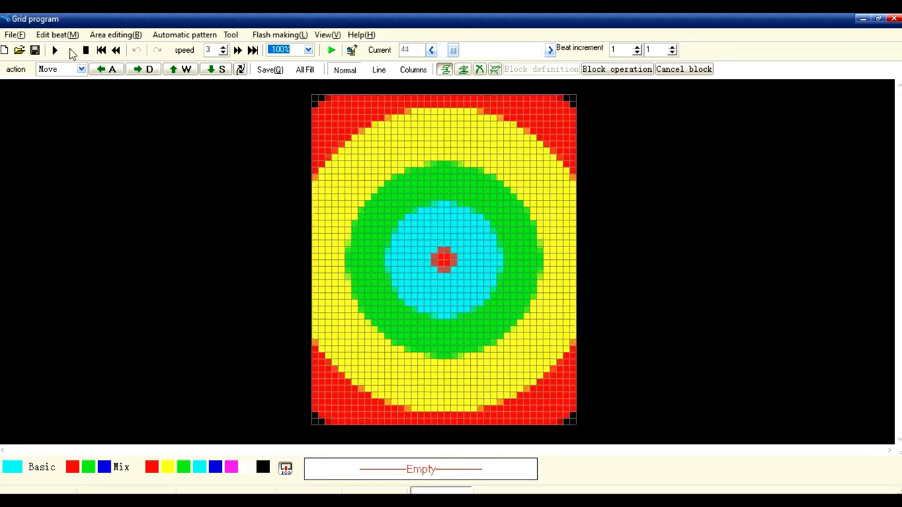
click(70, 50)
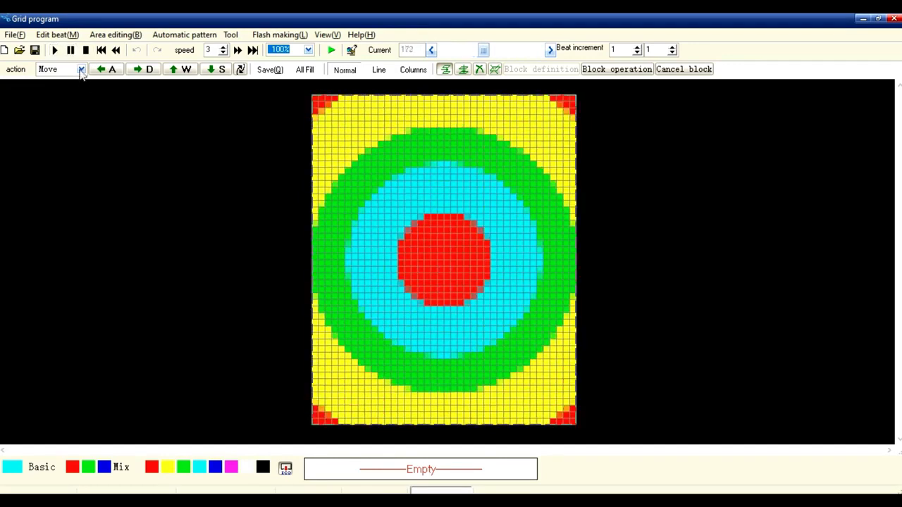
click(81, 70)
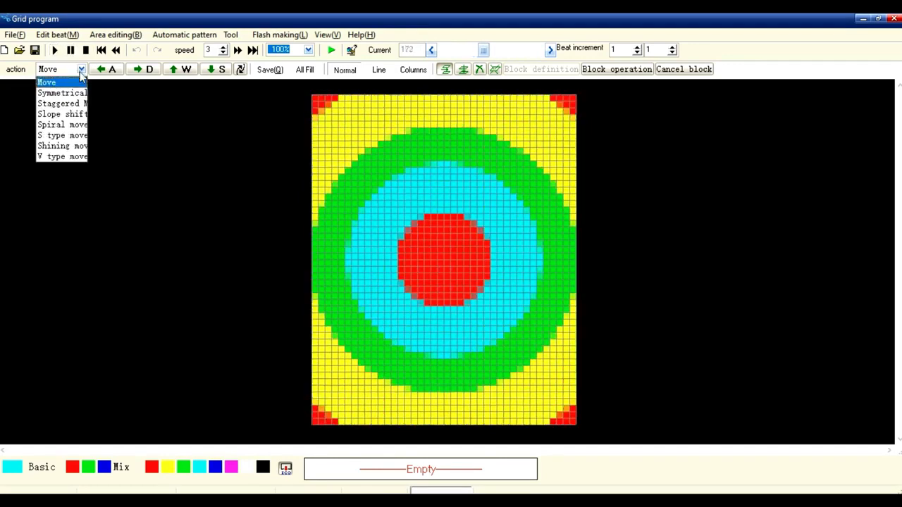
click(125, 170)
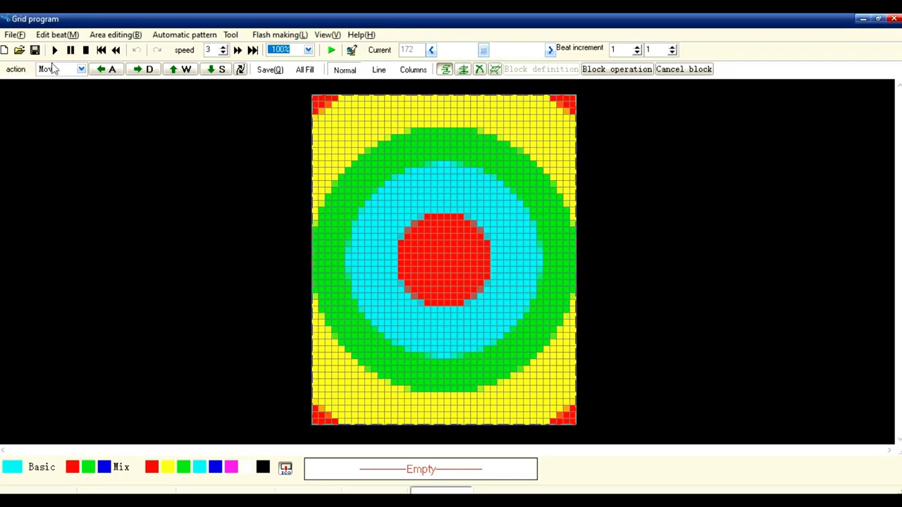
click(14, 35)
mouse_move(32, 64)
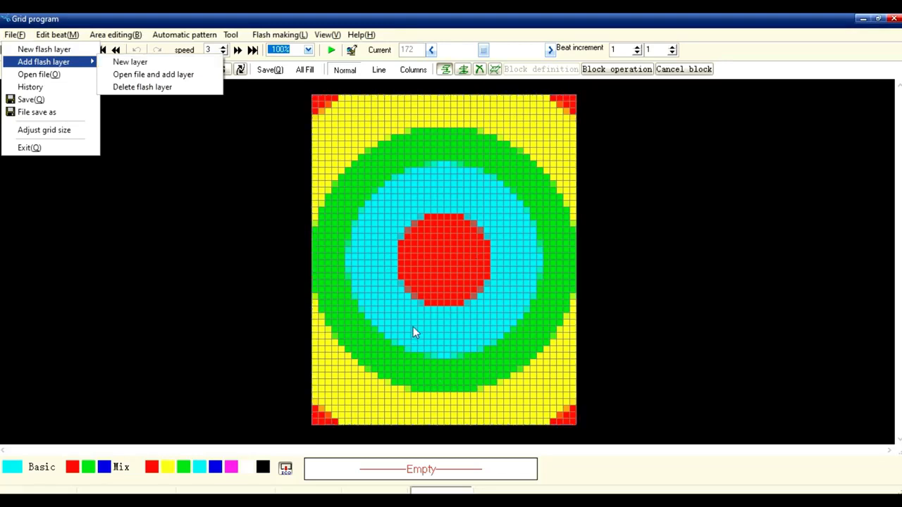
click(13, 32)
click(9, 37)
click(157, 140)
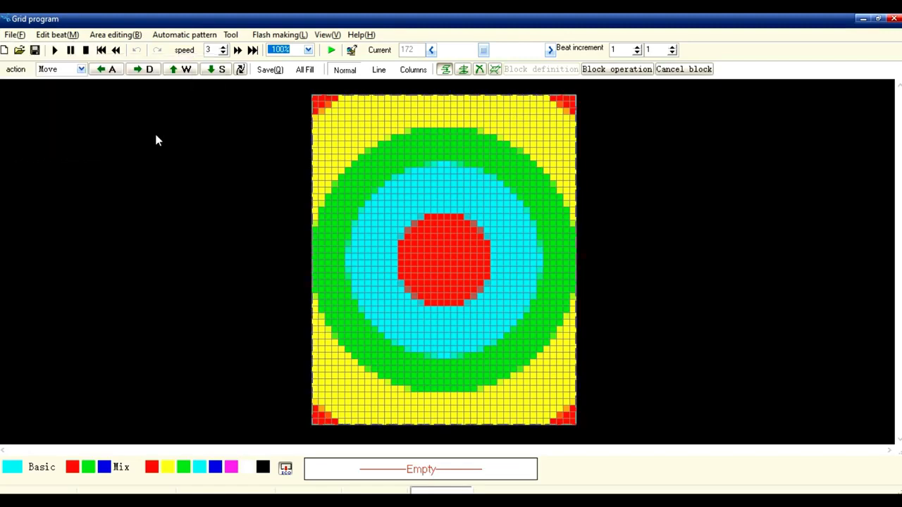
click(331, 34)
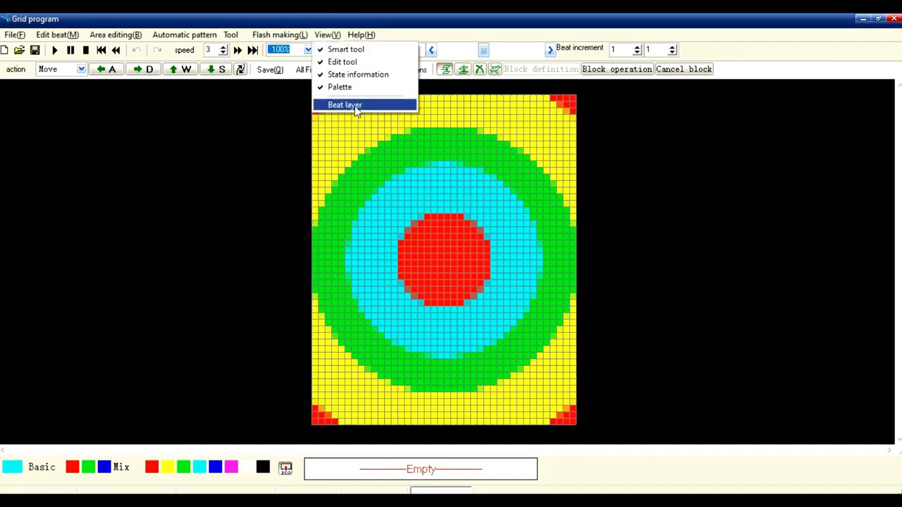
click(164, 214)
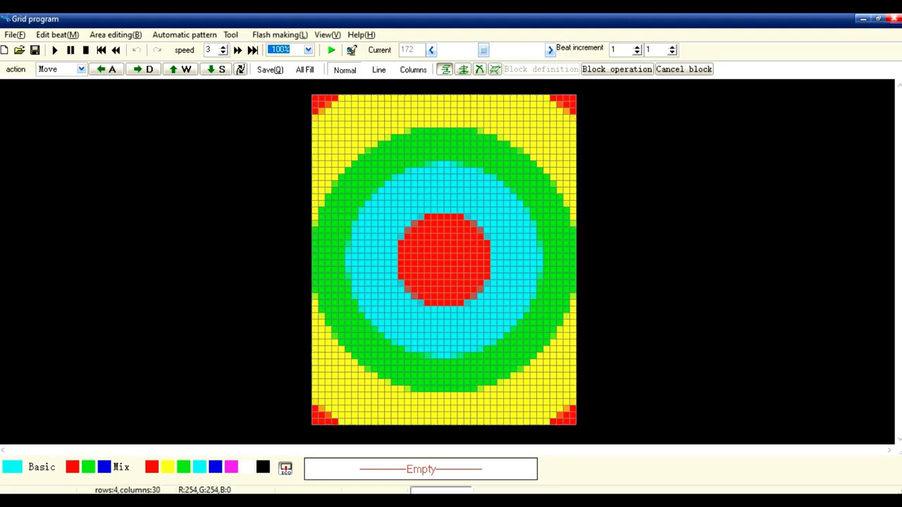
- Minimize the open grid program windows and search Windows for "tol" to launch the Tol to avi Converter
click(862, 18)
click(861, 18)
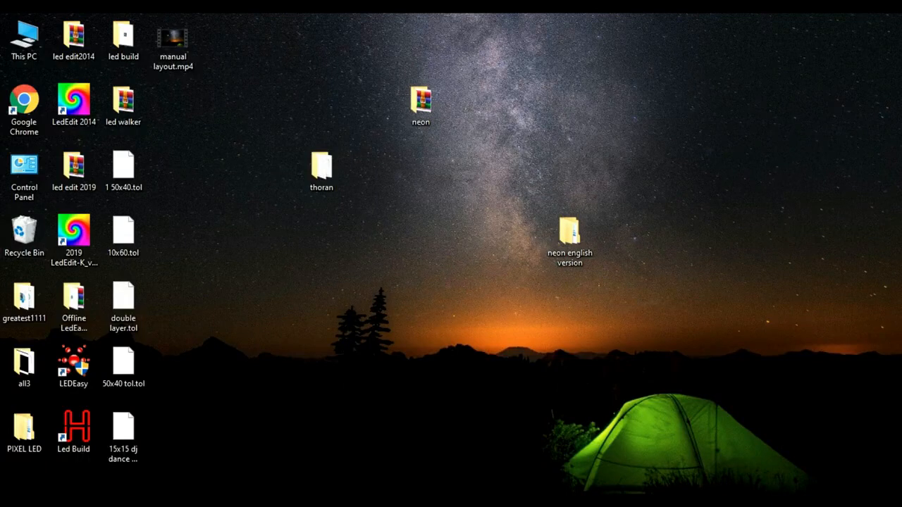
key(super+s)
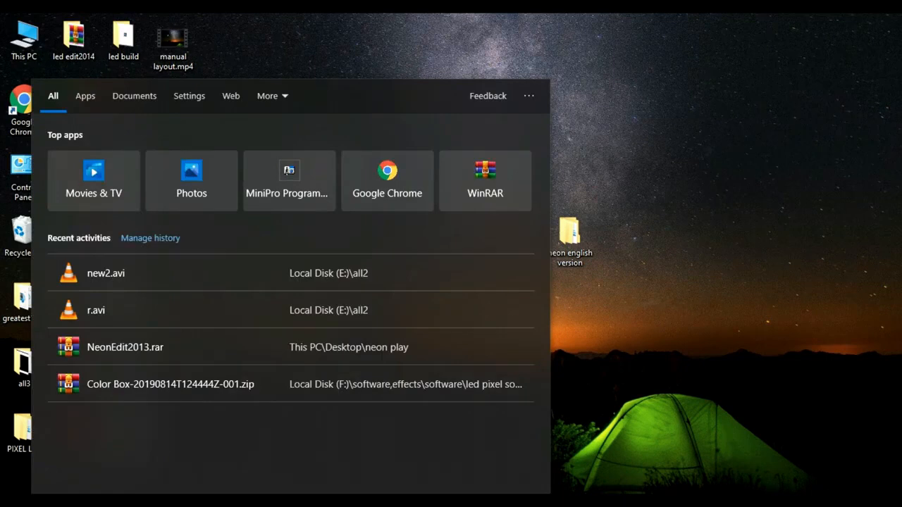
text(tol)
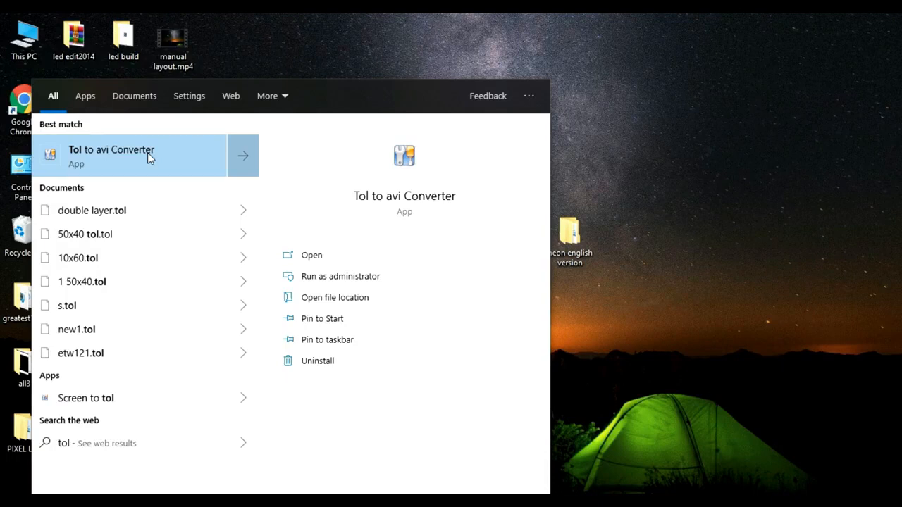
click(147, 153)
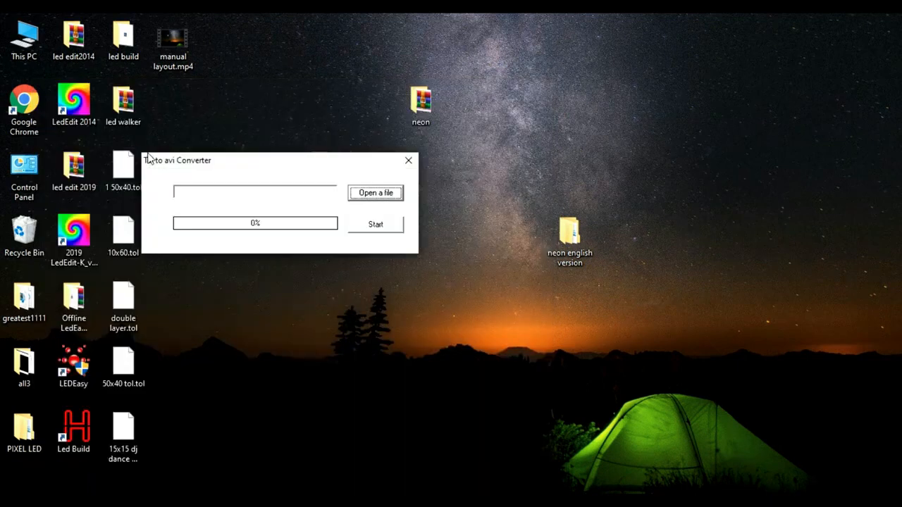
- Load the file 50x40 tol.tol from the Desktop into the converter
click(366, 199)
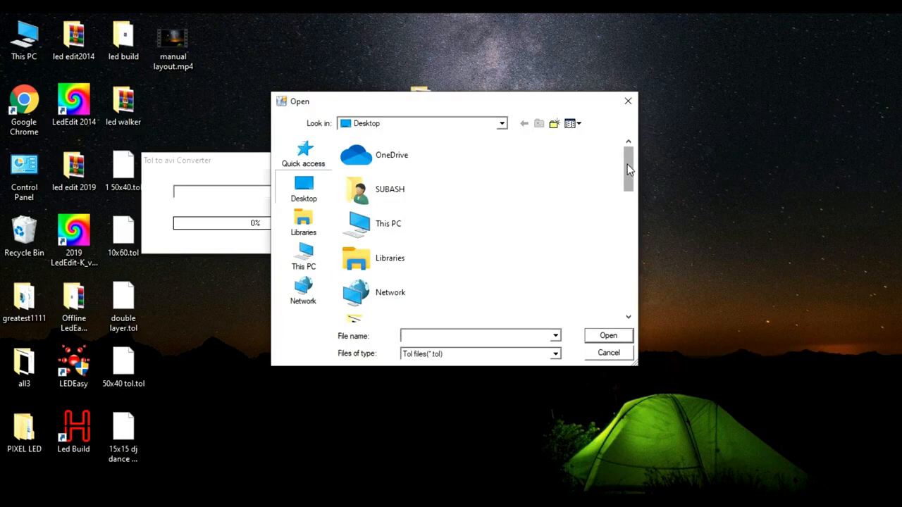
double_click(399, 234)
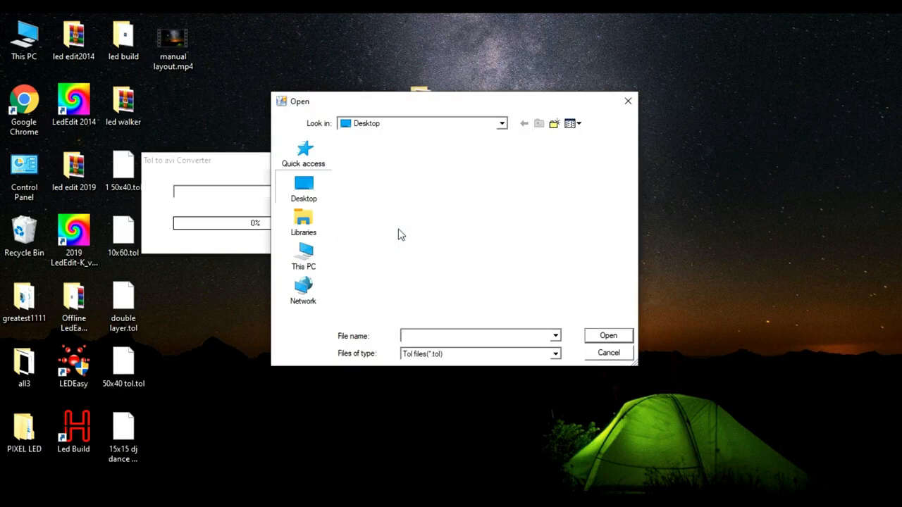
click(320, 200)
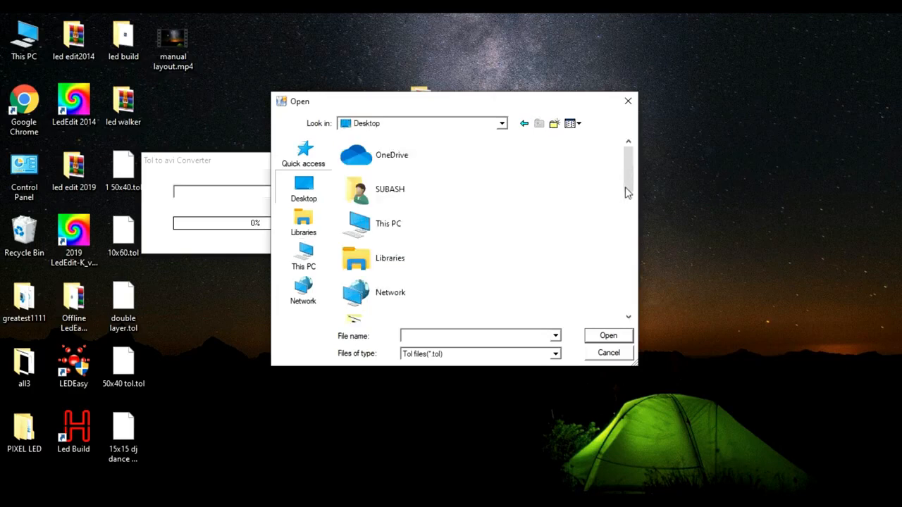
drag(630, 173, 630, 303)
click(380, 268)
double_click(380, 267)
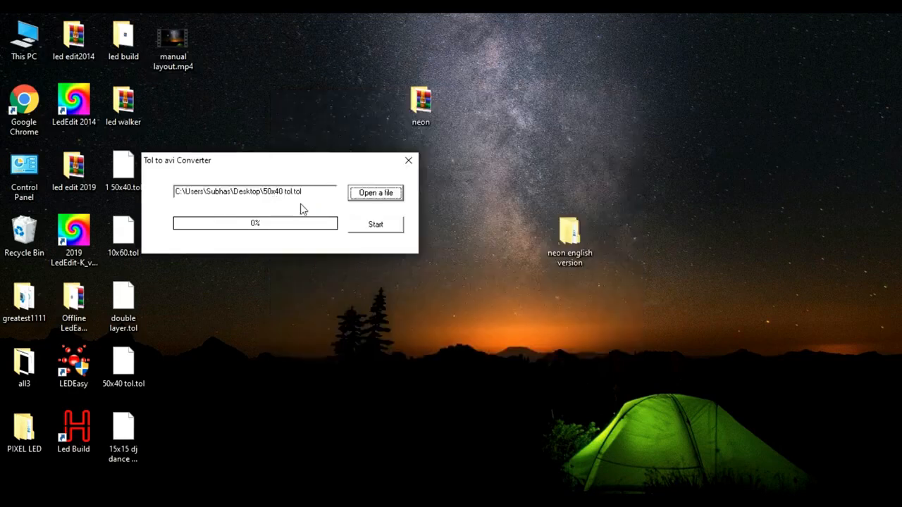
- Convert the loaded file to an AVI named s on the Desktop using Full Frames (Uncompressed), and open the resulting video
click(366, 230)
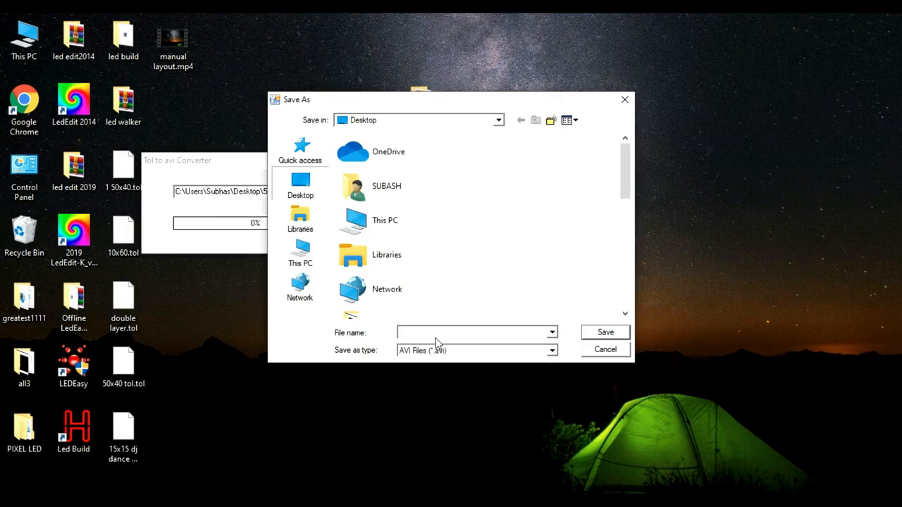
text(s)
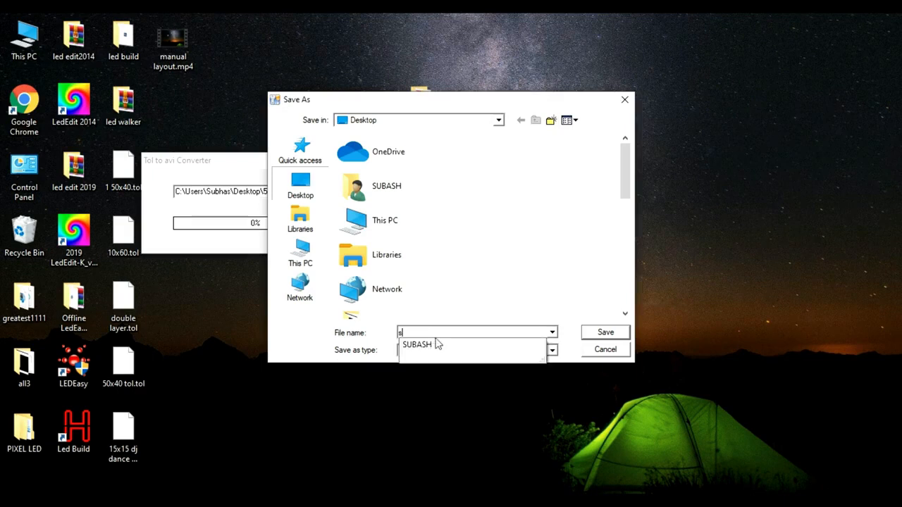
click(593, 335)
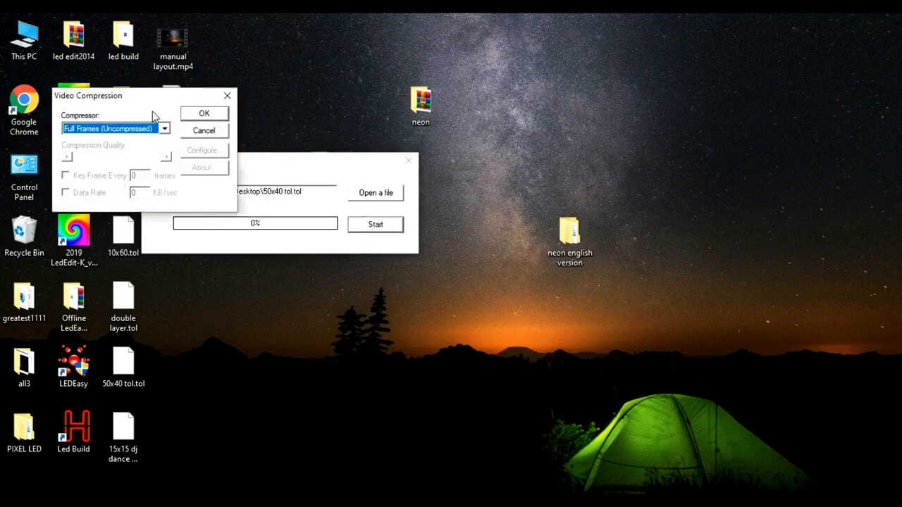
click(204, 118)
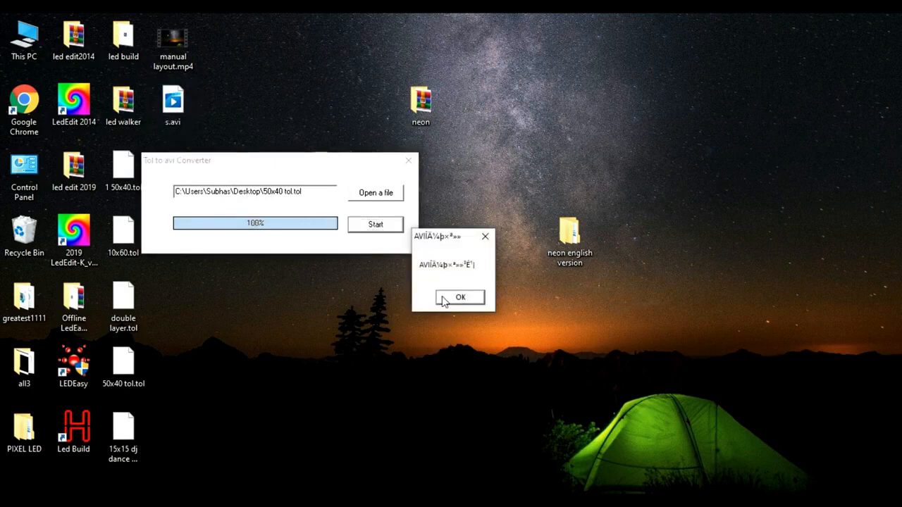
click(444, 299)
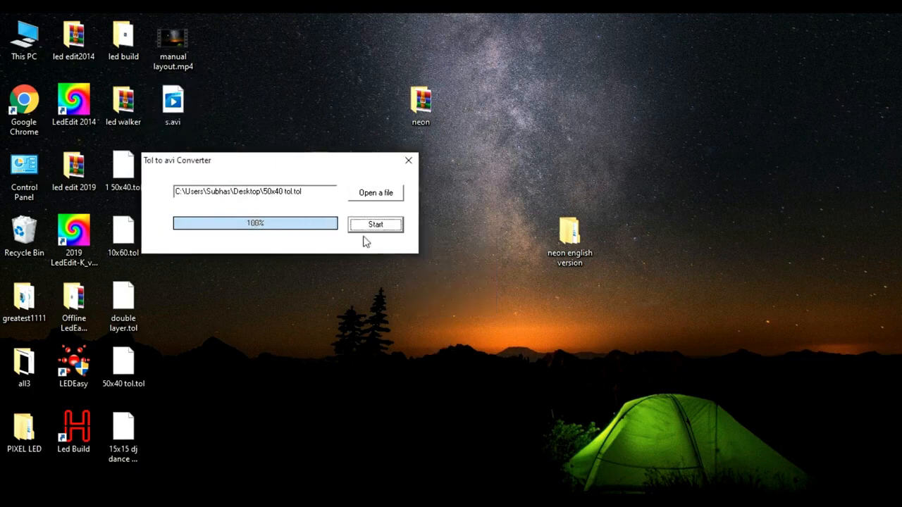
double_click(179, 95)
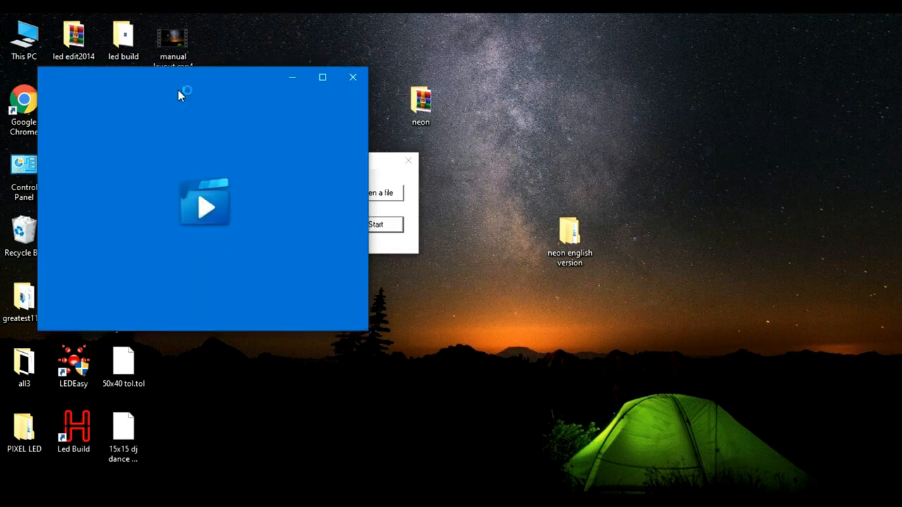